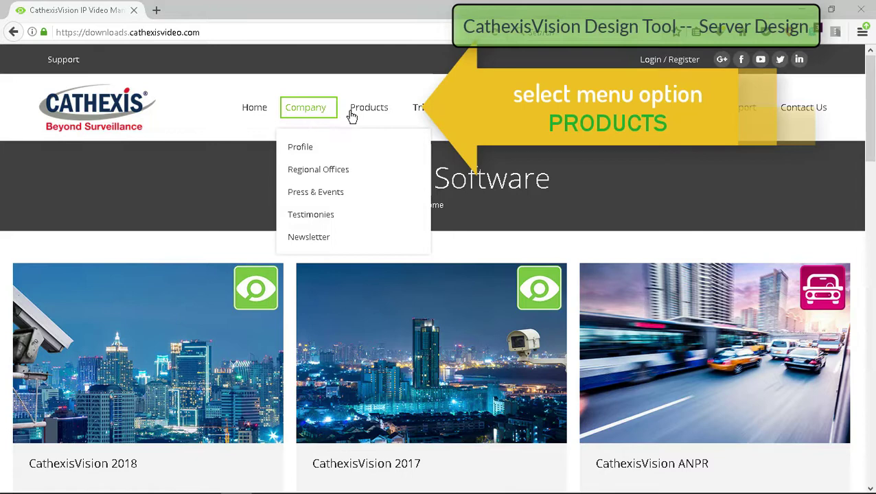
Open the CathexisVision System Design tool and log in with the account e-mail and password.
mouse_move(369, 115)
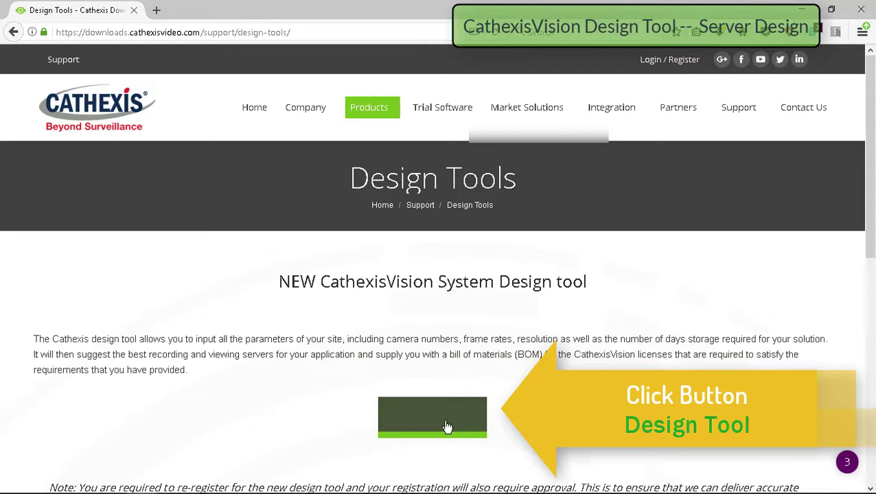
left_click(440, 426)
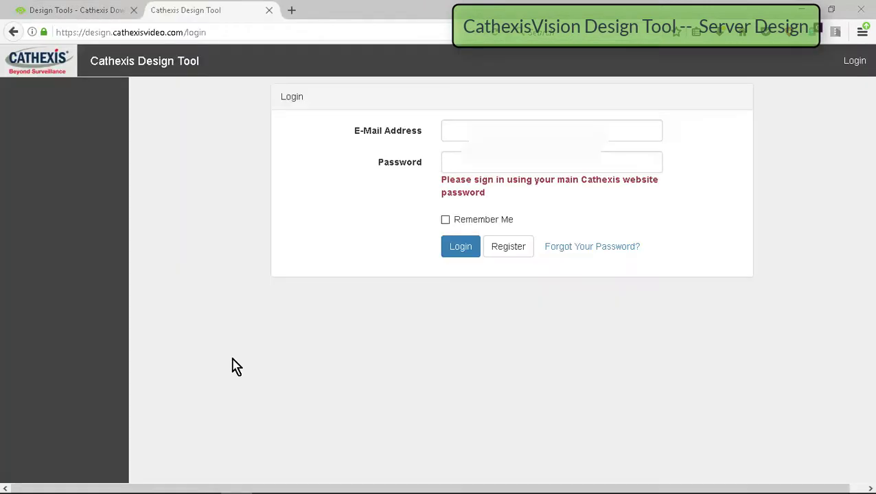
left_click(474, 131)
left_click(478, 150)
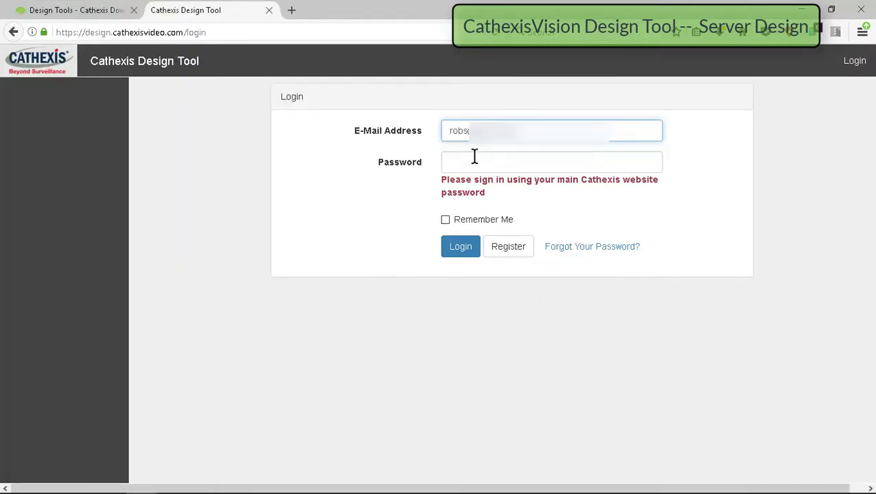
left_click(474, 159)
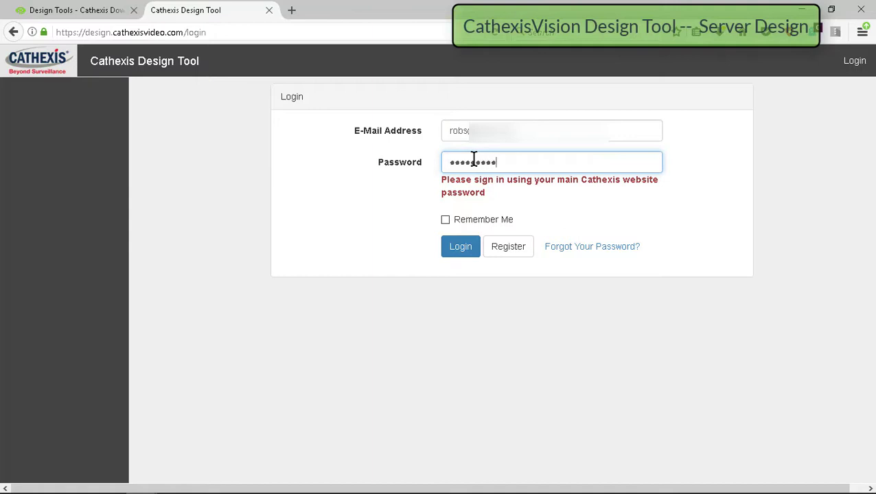
type("•••••")
key("Return")
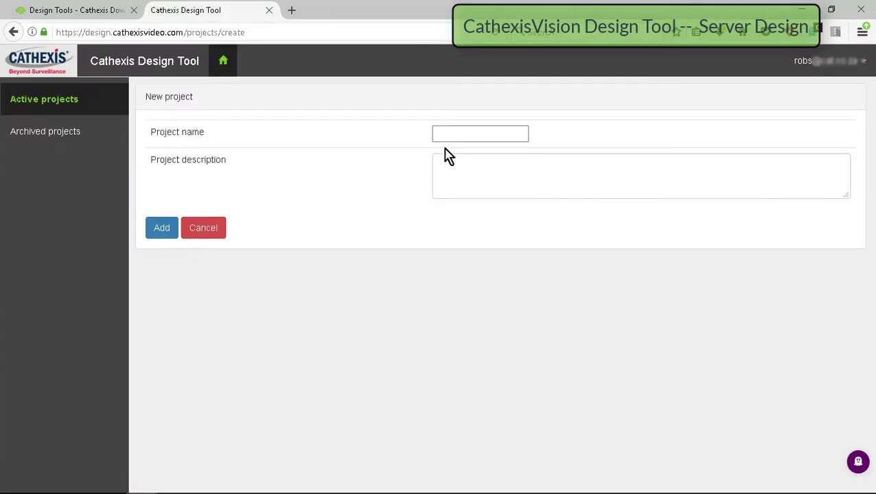
Create a project named "Project for video" with the description "sample project for the video tutorial".
left_click(456, 130)
type("Project for video")
left_click(448, 165)
type("sample proj")
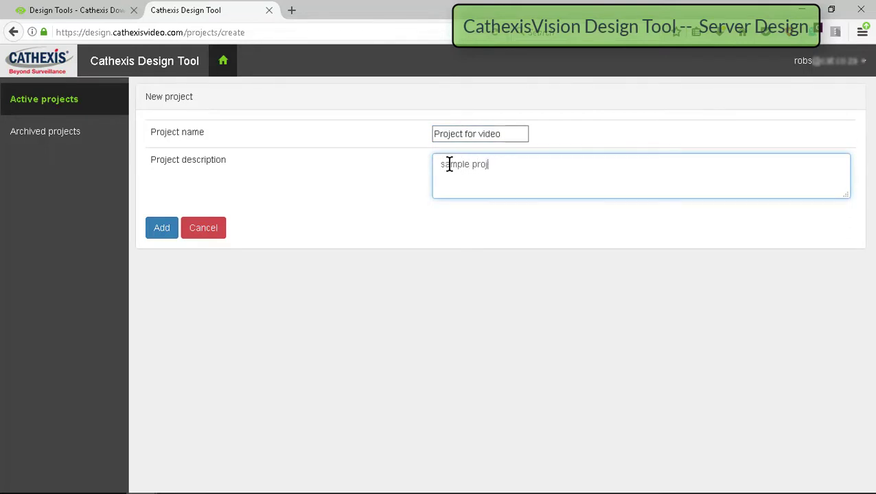
type("ect for the video tutorial")
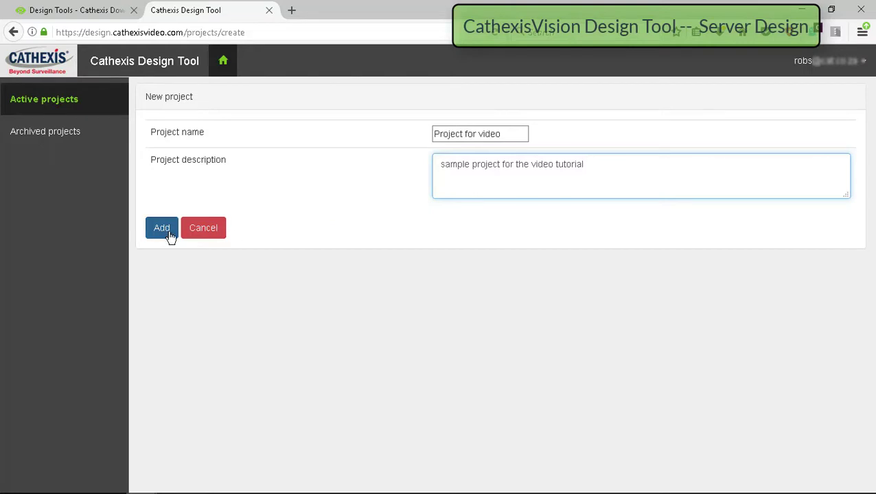
left_click(162, 232)
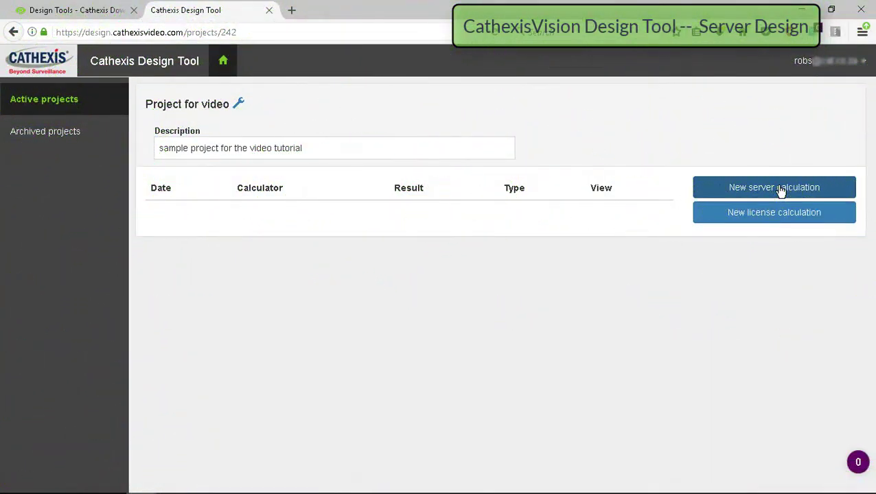
Start a new server calculation and add a camera group described as "PTZ sample" with a quantity of 5.
left_click(781, 192)
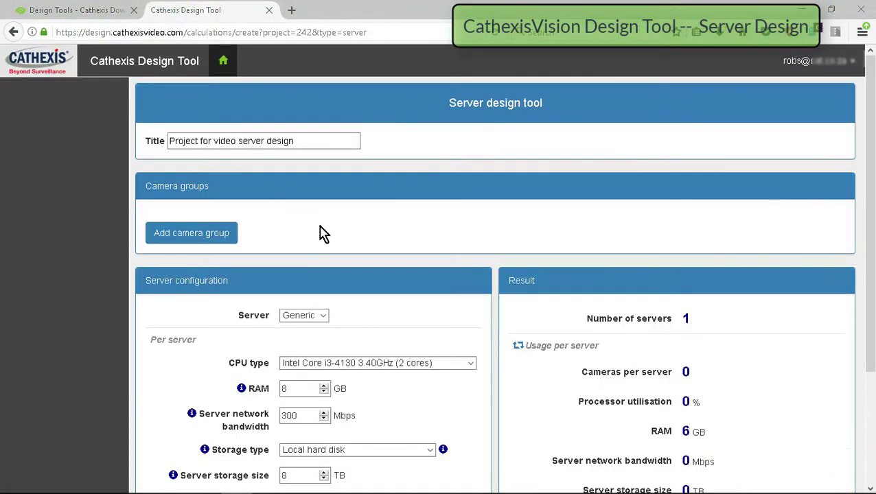
left_click(192, 233)
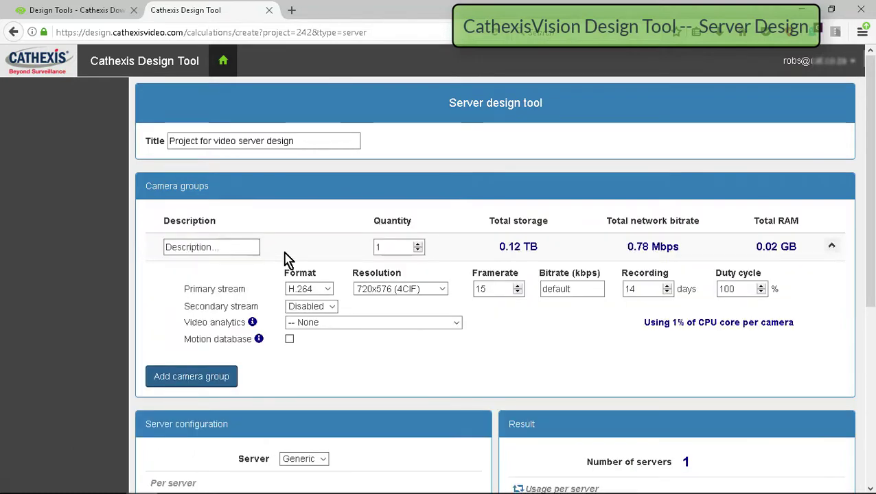
left_click(241, 250)
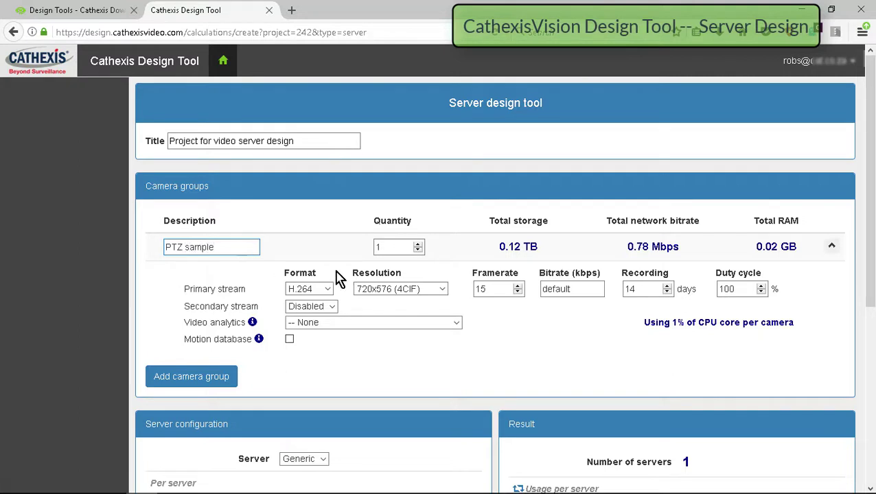
double_click(417, 244)
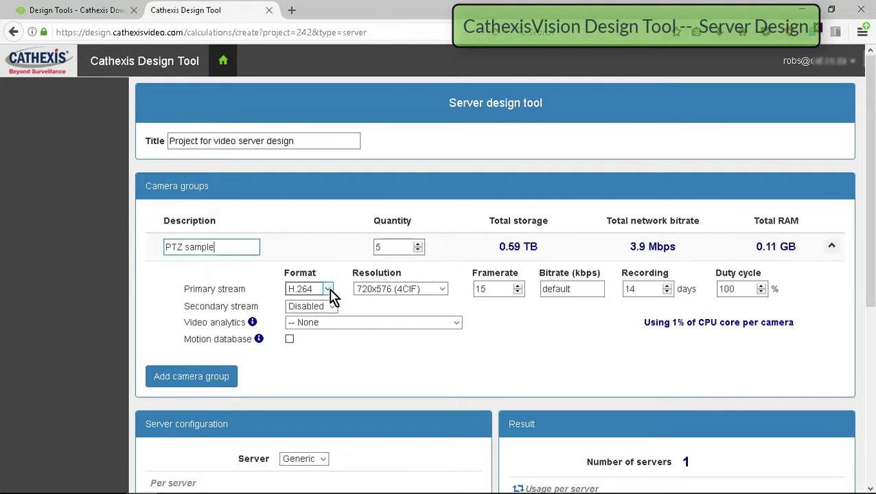
Set the PTZ sample group's primary stream to 1920x1080 (2MP) resolution with 14 days of recording.
left_click(446, 290)
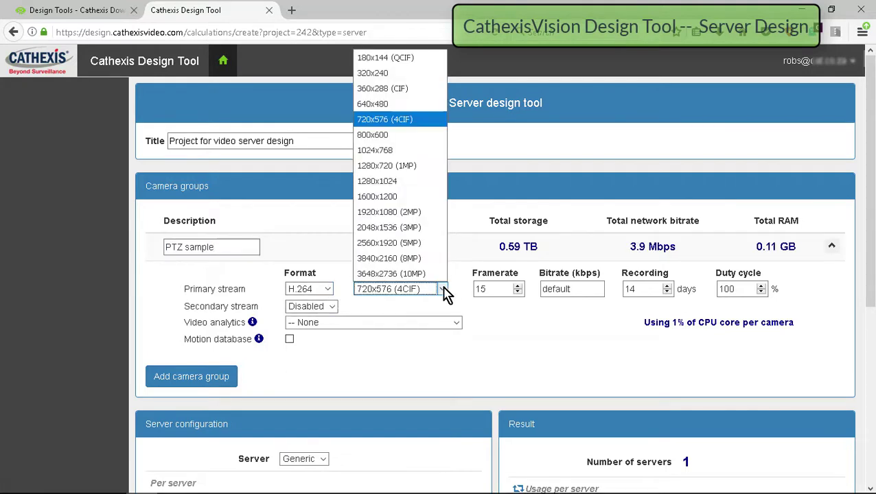
left_click(425, 212)
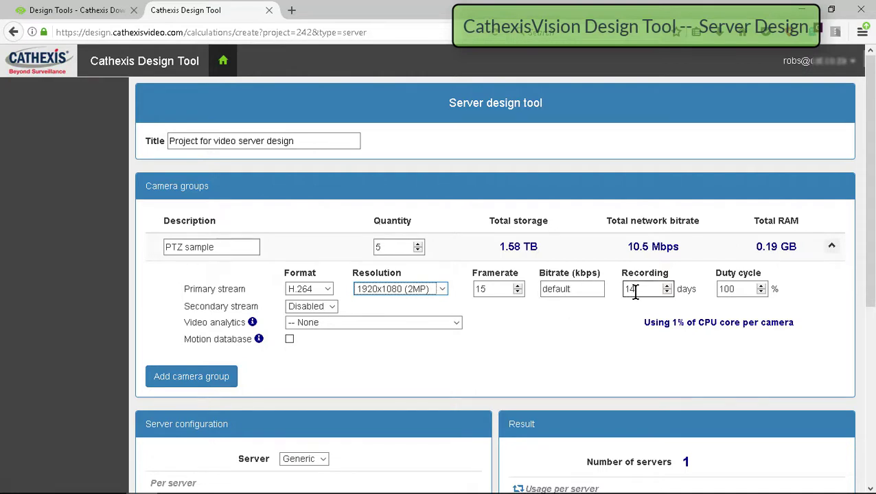
left_click(666, 292)
left_click(669, 286)
left_click(669, 286)
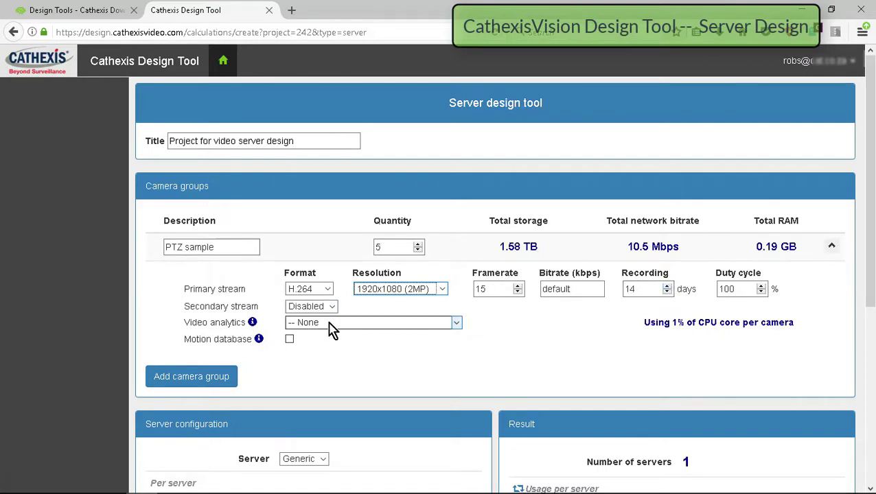
Add a second camera group described as "demo perim" with 15 cameras and an H.264 primary stream.
left_click(201, 378)
type("dem")
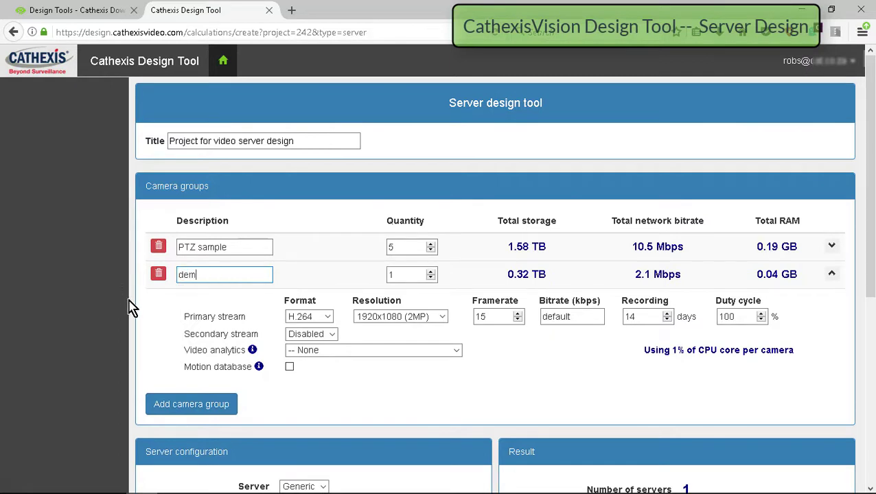
type("o perim")
left_click_drag(431, 272, 433, 273)
left_click(329, 318)
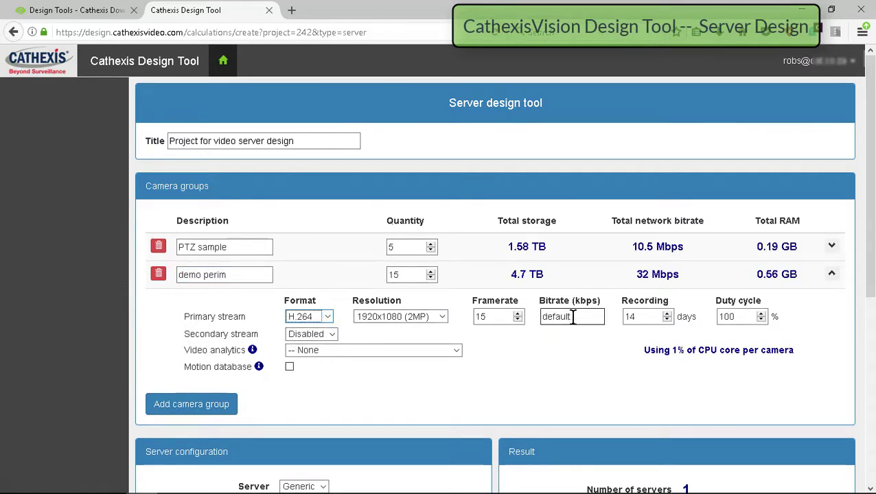
Give the demo perim group an H.264 secondary stream, "Object tracking -- dynamic background" analytics and the motion database.
mouse_move(573, 316)
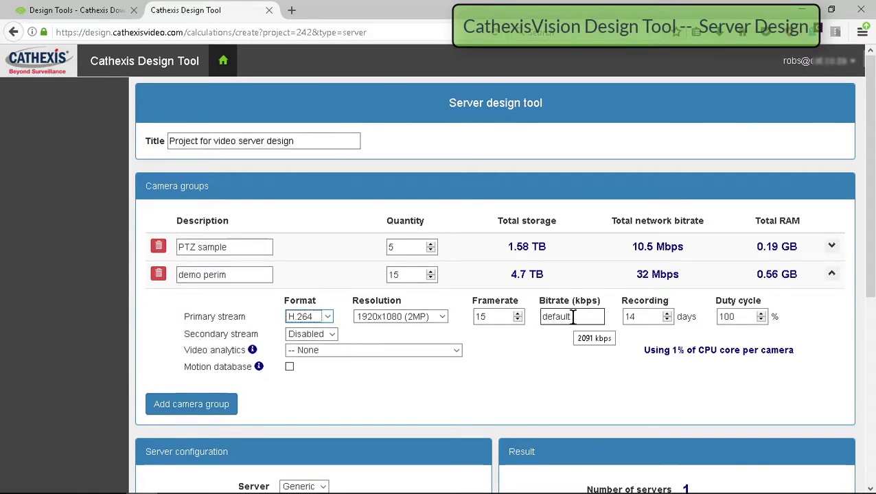
left_click(333, 334)
left_click(319, 350)
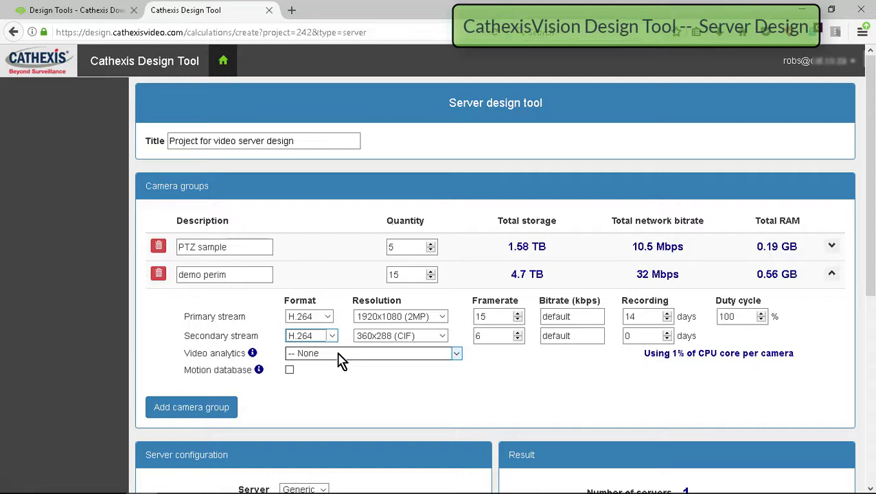
left_click(338, 355)
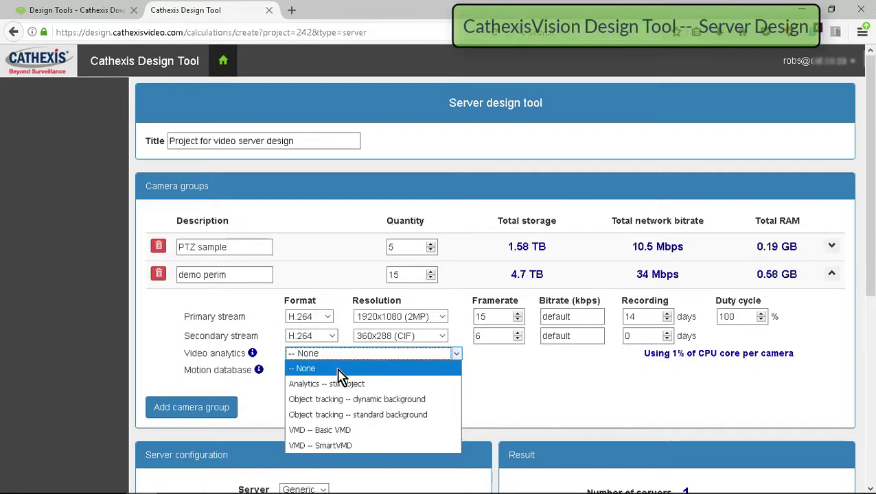
left_click(339, 401)
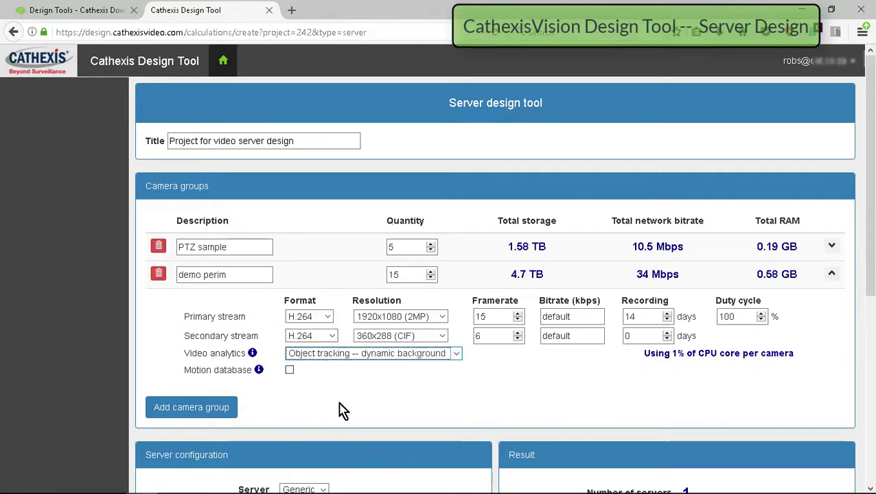
left_click(289, 371)
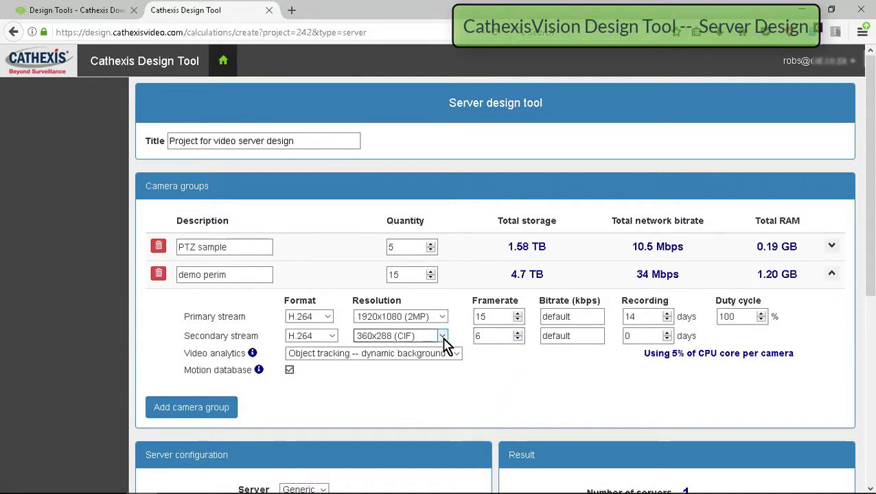
Add a third camera group described as "bullet general" with a quantity of 180.
left_click(199, 407)
left_click(231, 301)
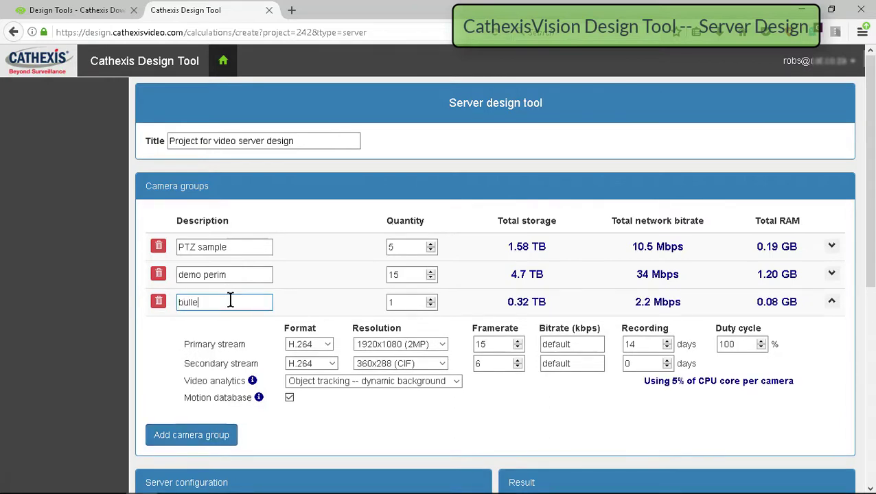
type("bullet general")
double_click(420, 302)
type("180")
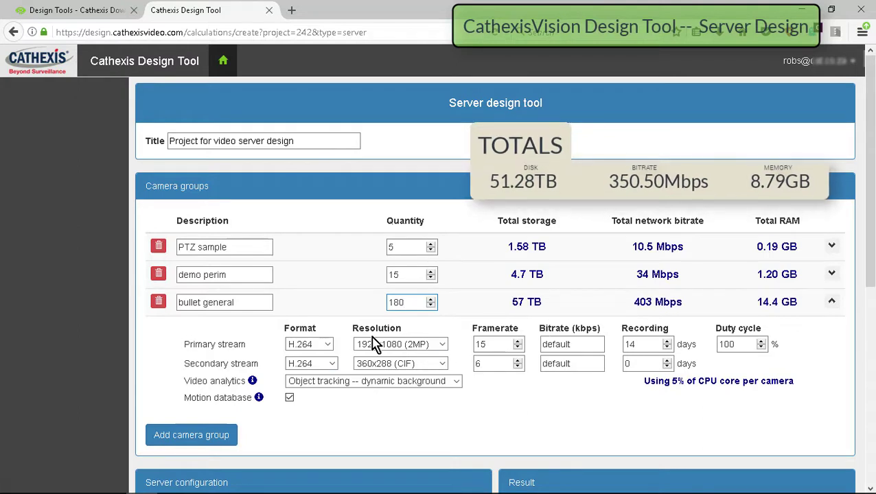
Set the bullet general group's primary stream resolution to 1280x1024 and its H.264 secondary stream to 180x144 (QCIF).
left_click(442, 345)
left_click(409, 237)
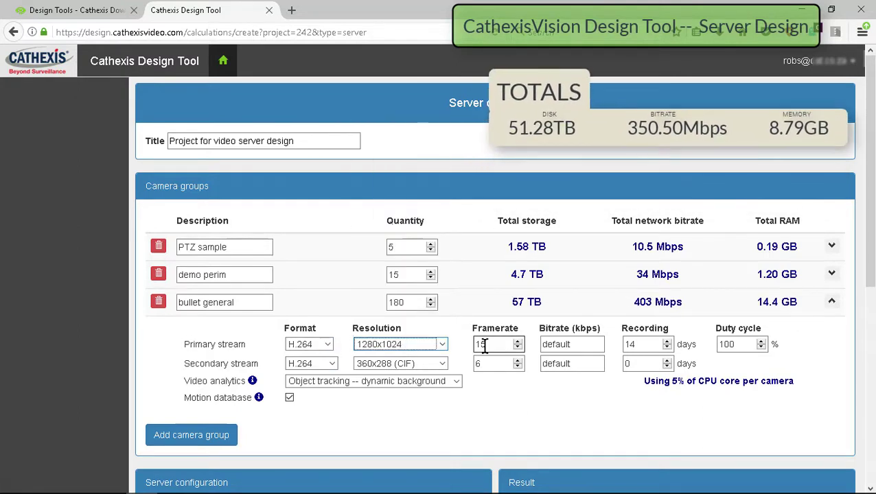
left_click(331, 366)
left_click(322, 378)
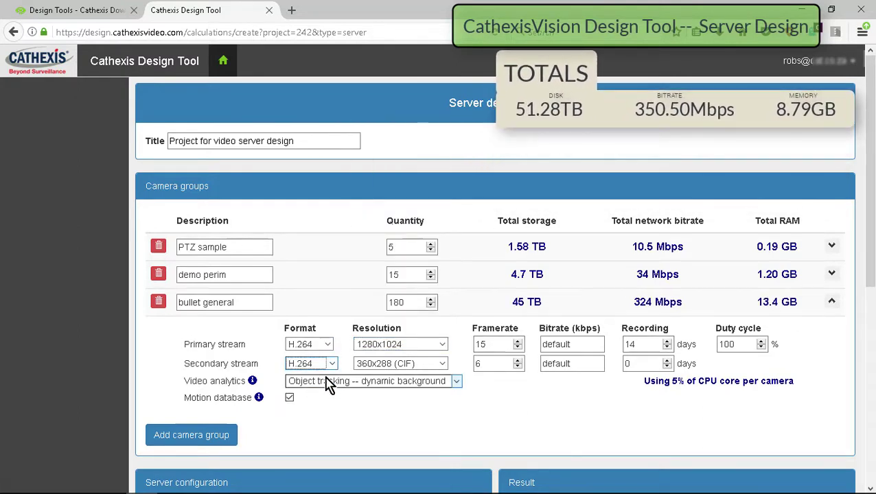
left_click(442, 364)
left_click(420, 134)
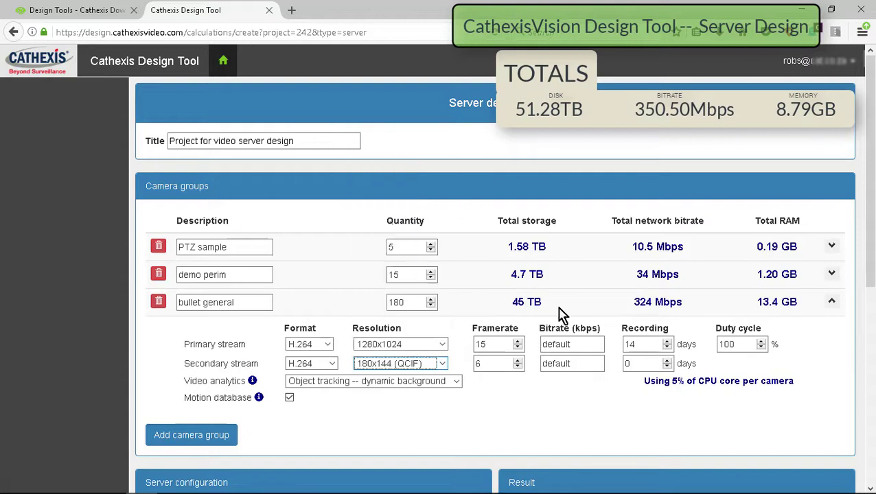
Switch the bullet general group's video analytics to "VMD -- Basic VMD" and disable its motion database.
left_click(405, 382)
left_click(384, 457)
left_click(290, 399)
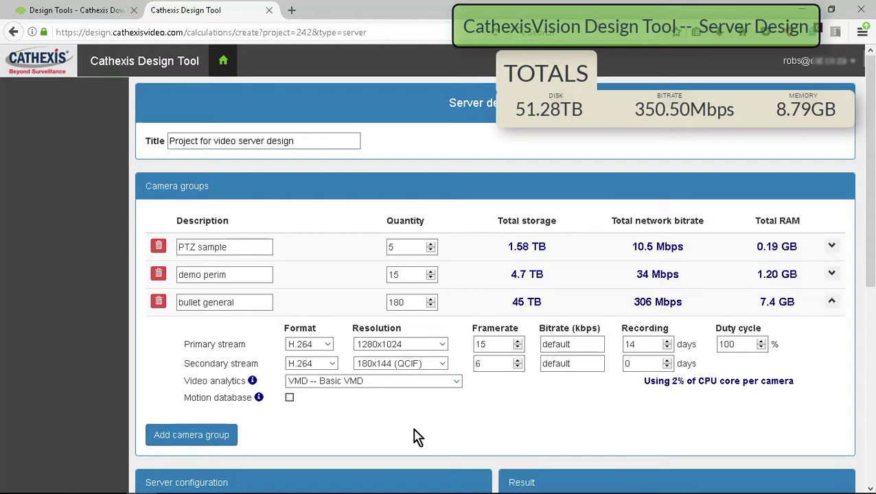
Set the server configuration's CPU type to Intel Core i7-7700K 4.20GHz (4 cores).
left_click_drag(872, 197, 864, 404)
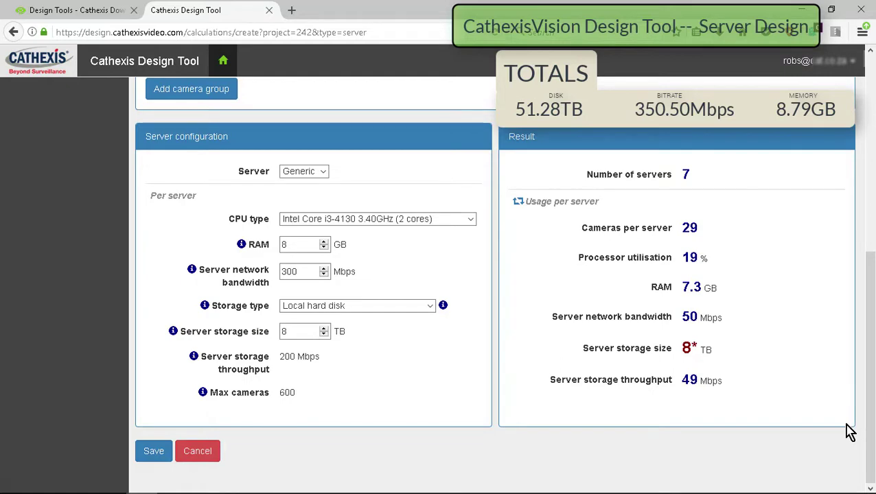
left_click(472, 221)
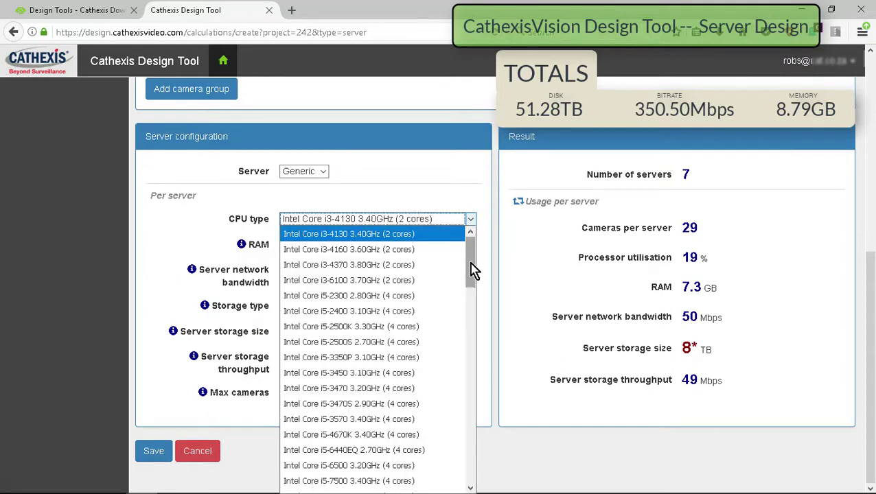
left_click_drag(471, 273, 469, 386)
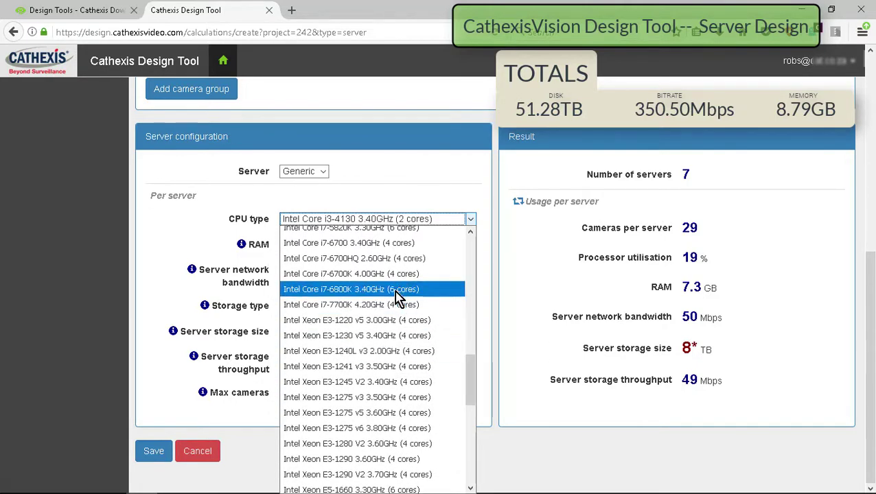
left_click(374, 305)
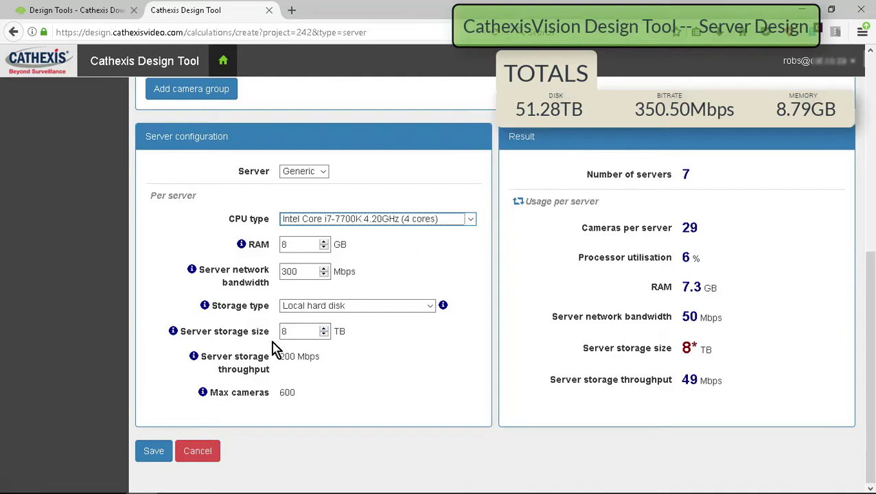
Set the server's storage type to "High performance local hard disks".
left_click_drag(296, 332, 252, 328)
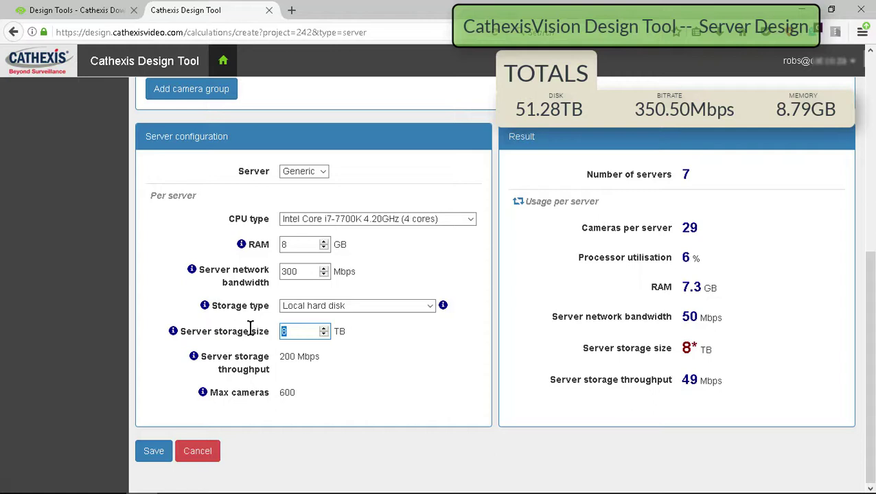
left_click(308, 310)
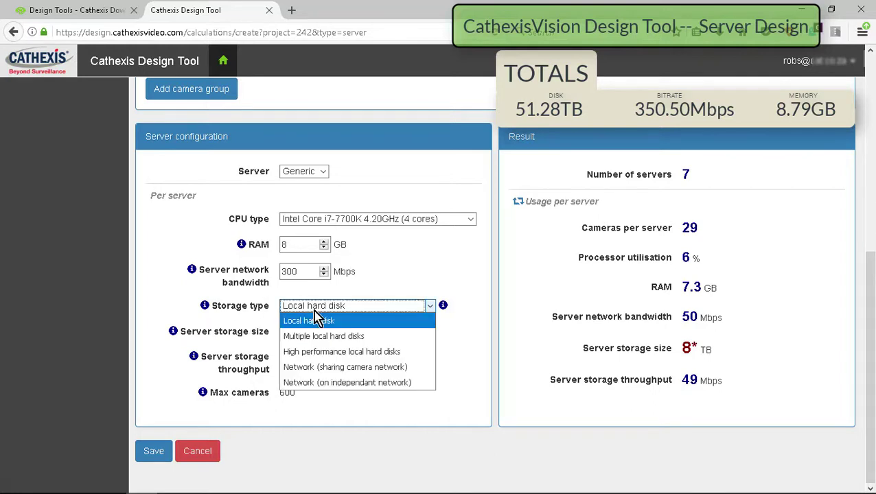
left_click(321, 352)
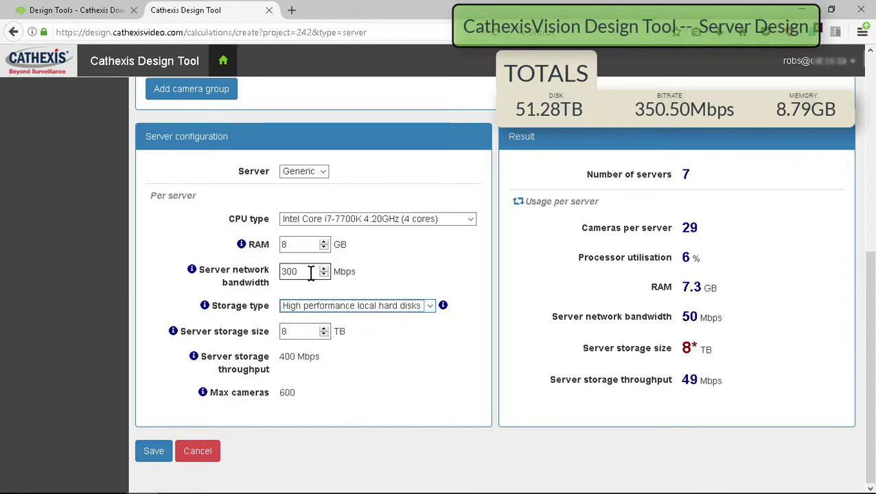
Set the server configuration's RAM to 32 GB and its server storage size to 60 TB.
left_click_drag(305, 245, 221, 252)
type("32")
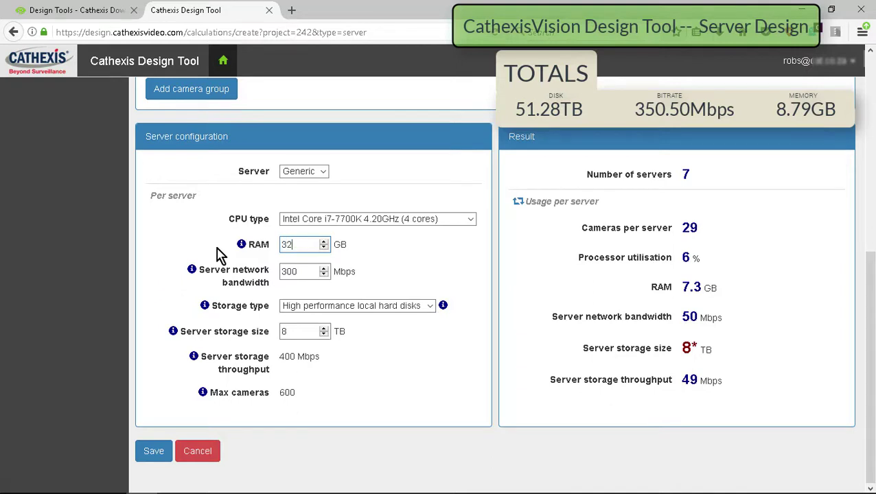
left_click(297, 336)
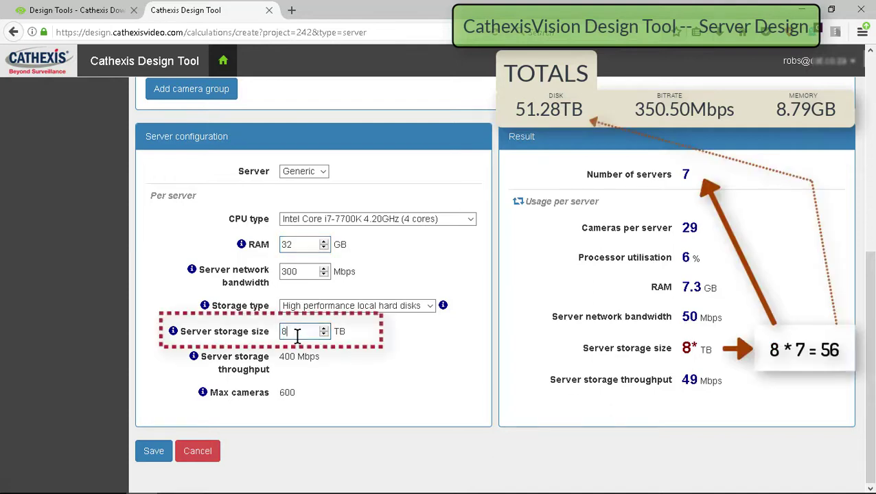
left_click(255, 331)
Set the server network bandwidth to 600 Mbps and save the server calculation to the project.
left_click(295, 271)
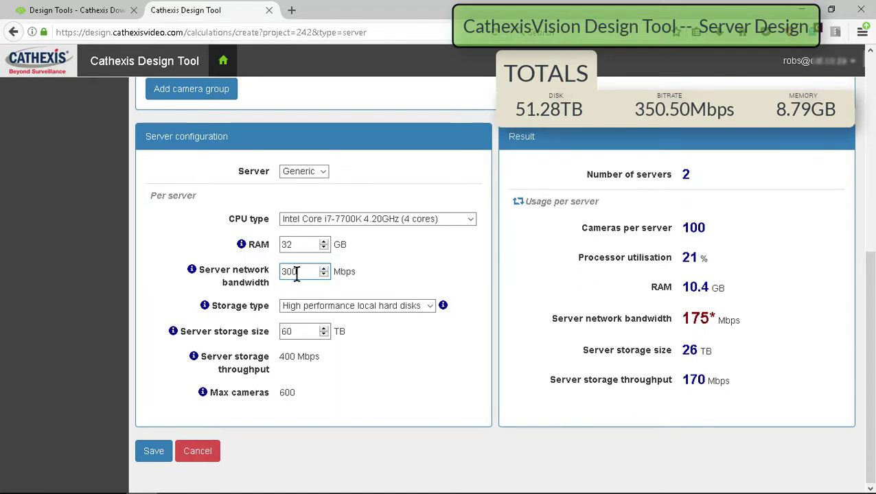
left_click_drag(294, 272, 232, 270)
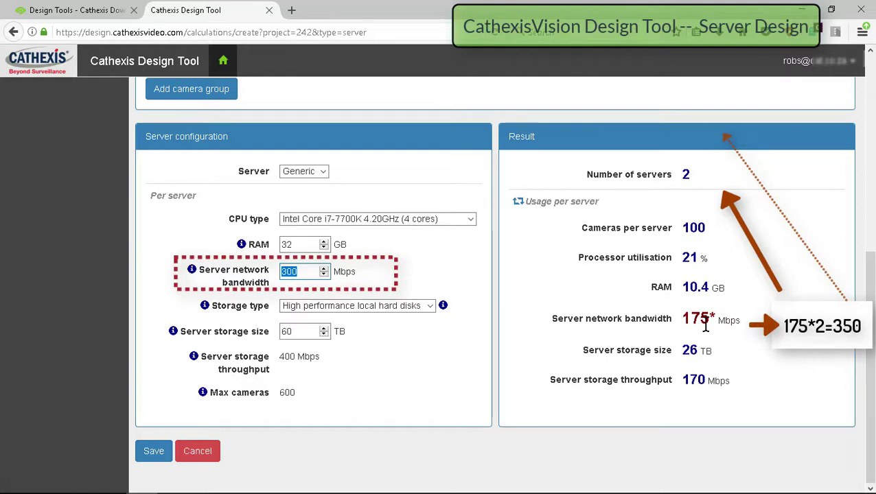
type("600")
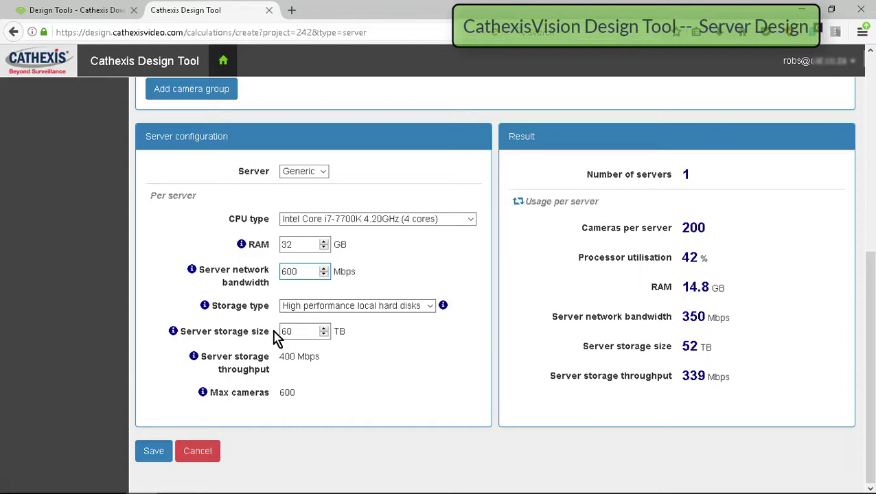
left_click(150, 461)
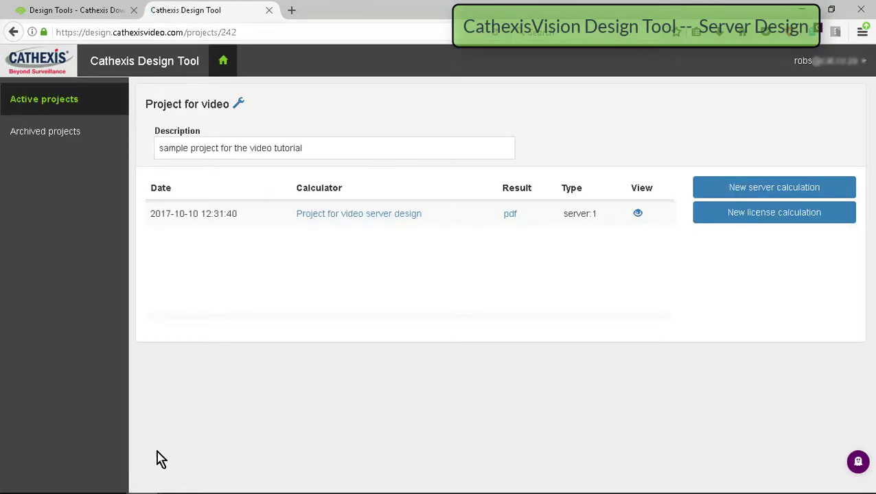
Open the server design's PDF report, review its requirements, servers, utilisation and camera details, and return to the project page.
left_click(511, 215)
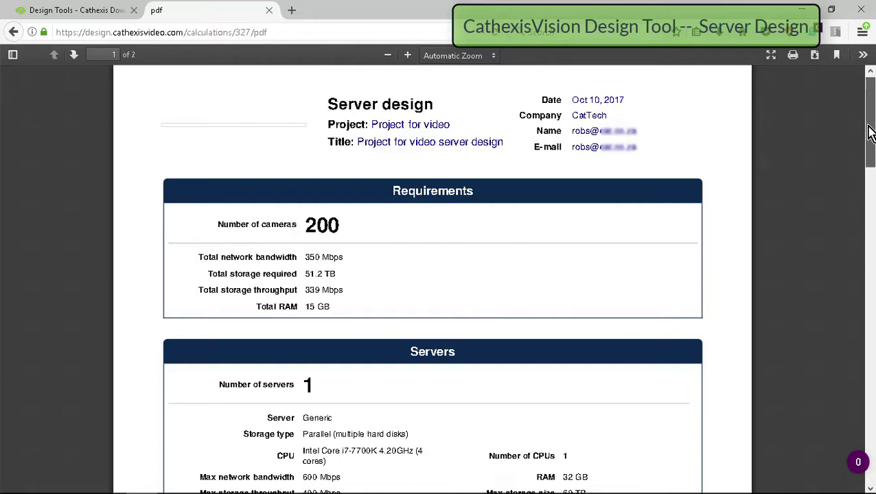
left_click_drag(869, 134, 872, 208)
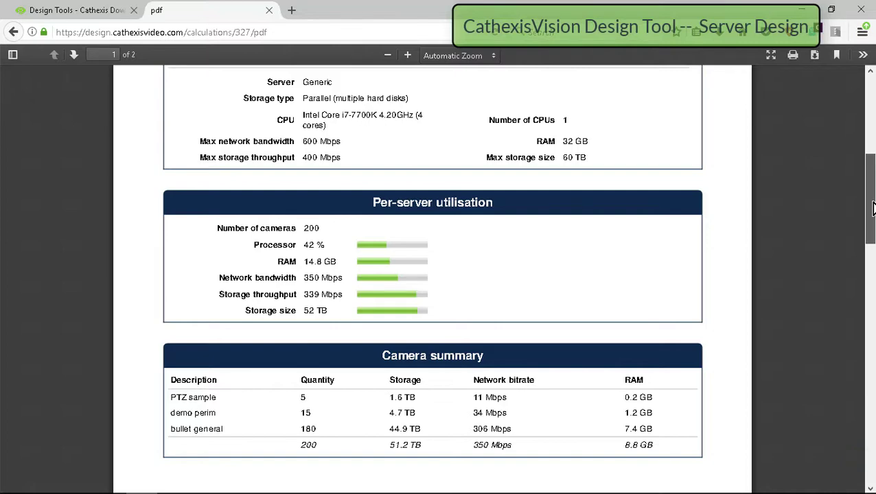
left_click_drag(871, 208, 872, 336)
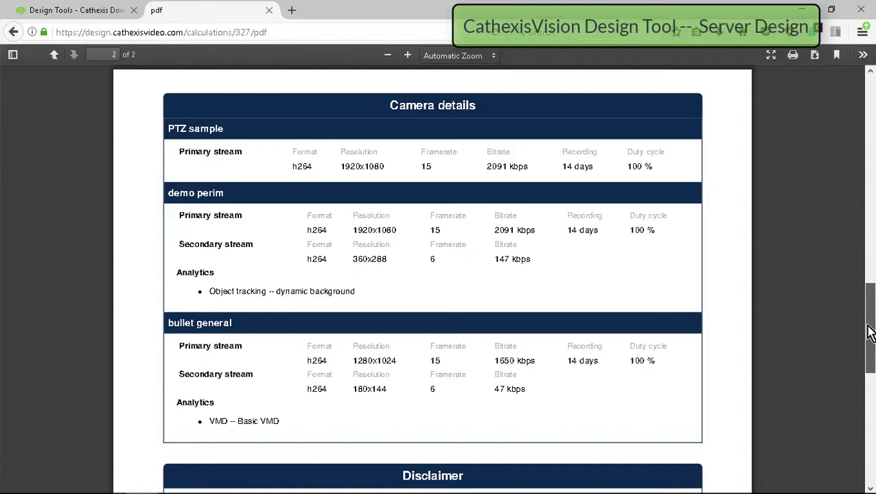
left_click_drag(869, 332, 873, 33)
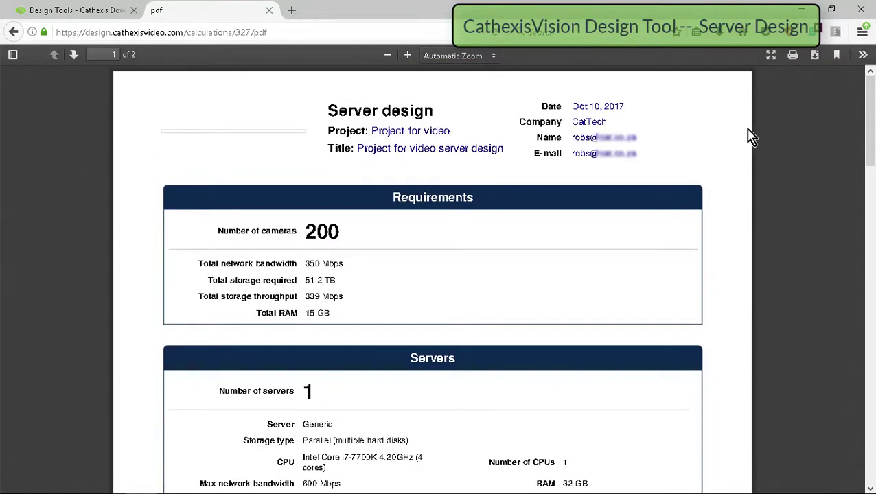
left_click(10, 35)
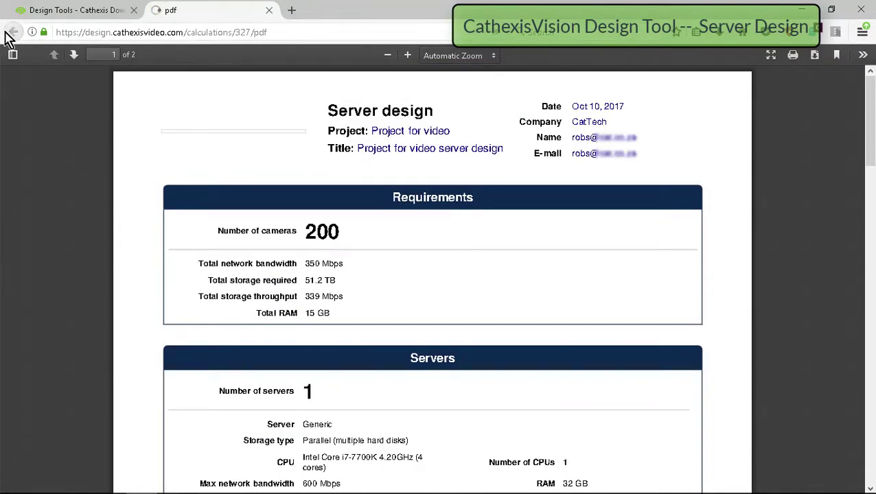